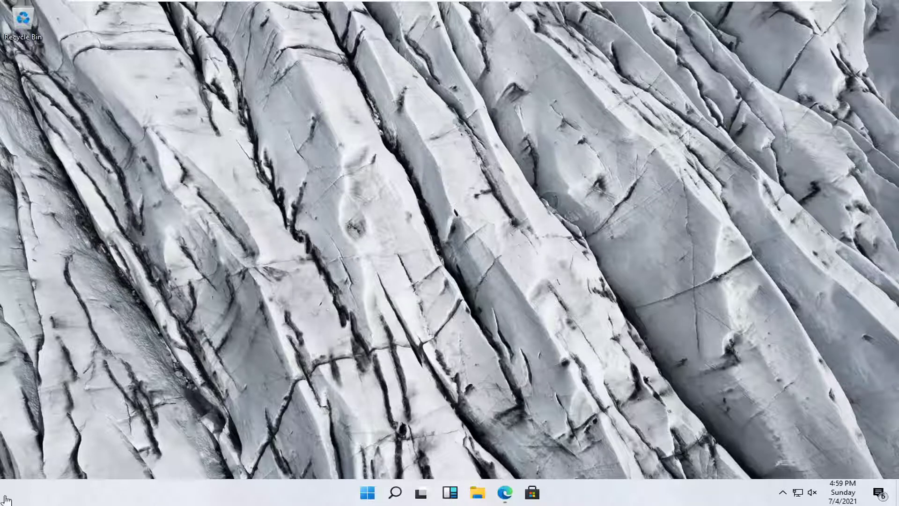
- Search 'windows features' and launch Turn Windows features on or off
left_click(396, 496)
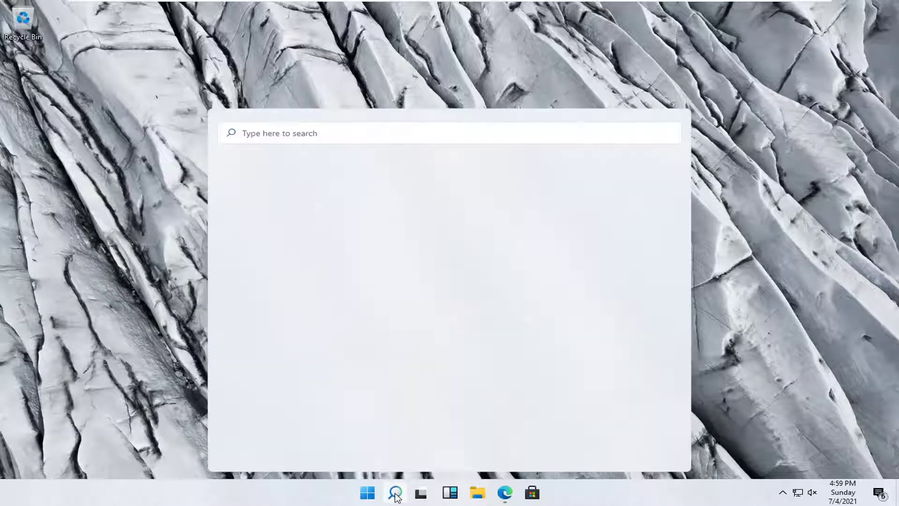
type("windows")
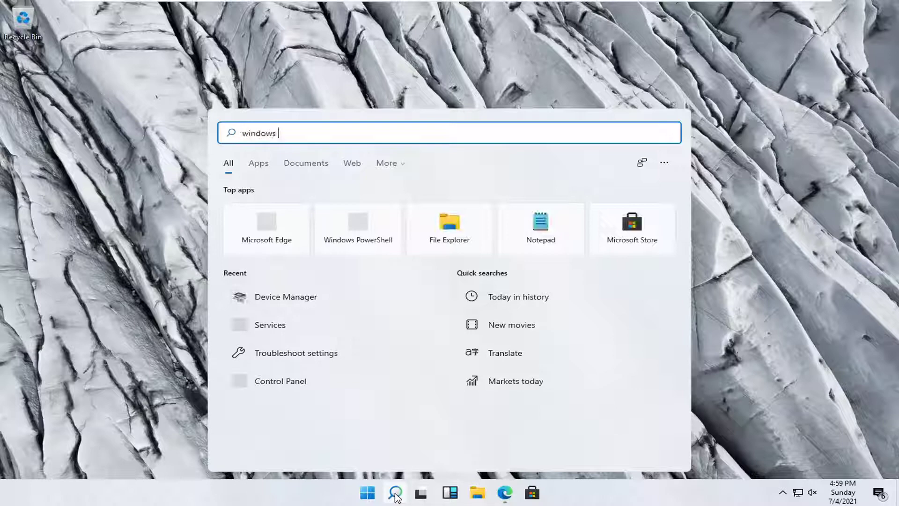
type(" features")
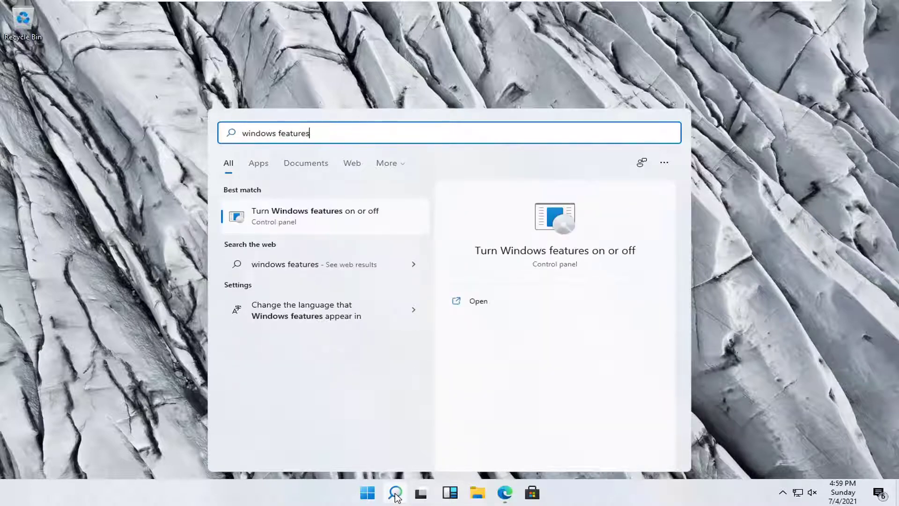
left_click(321, 218)
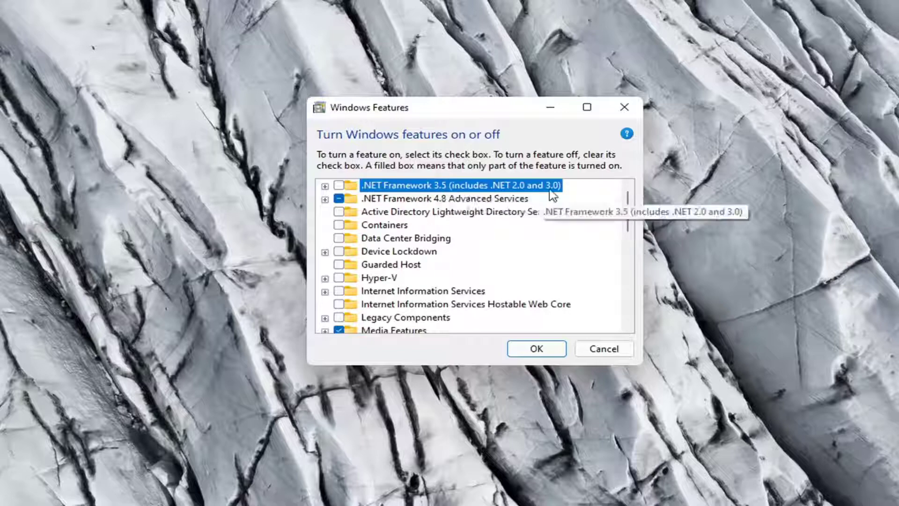
- Tick .NET Framework 3.5 and both Windows Communication Foundation sub-features, then confirm with OK
left_click(325, 186)
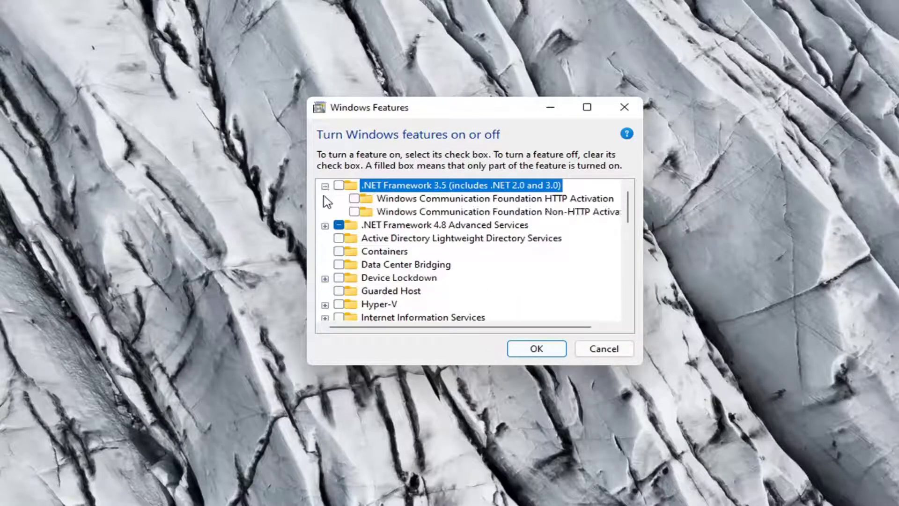
left_click(338, 186)
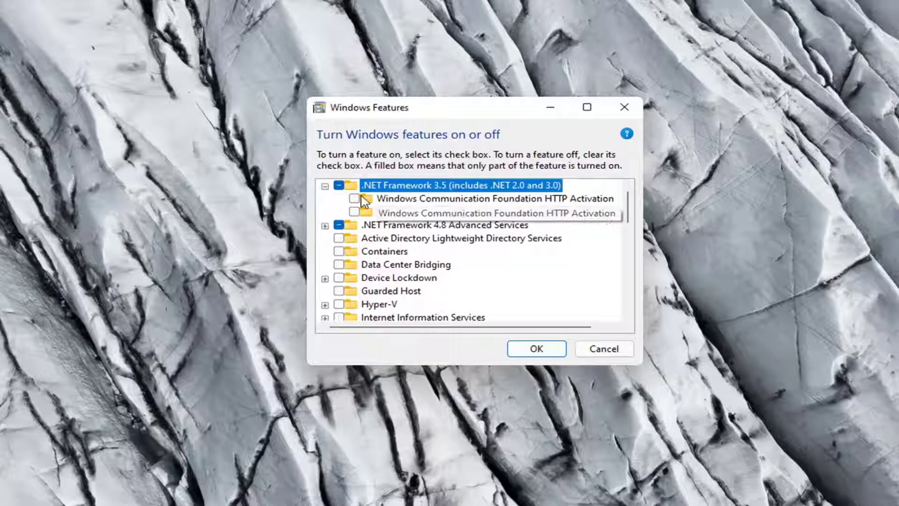
left_click(355, 199)
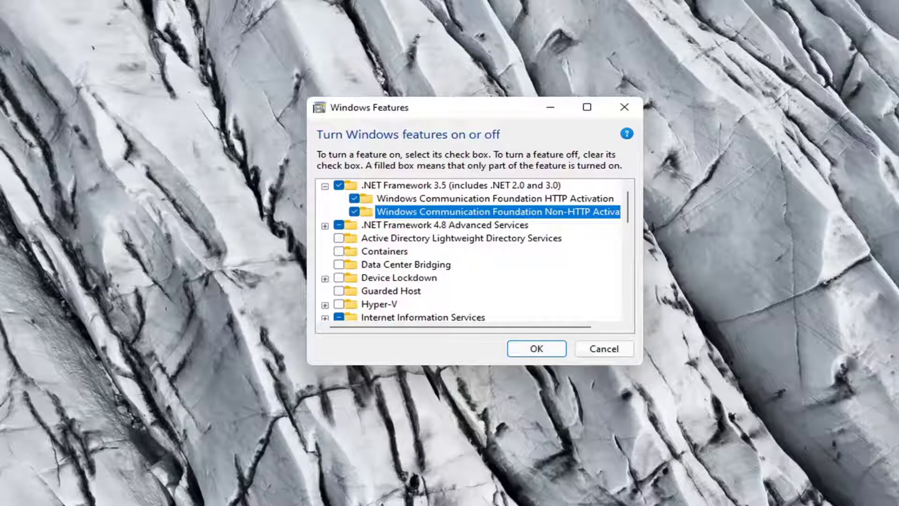
left_click(539, 353)
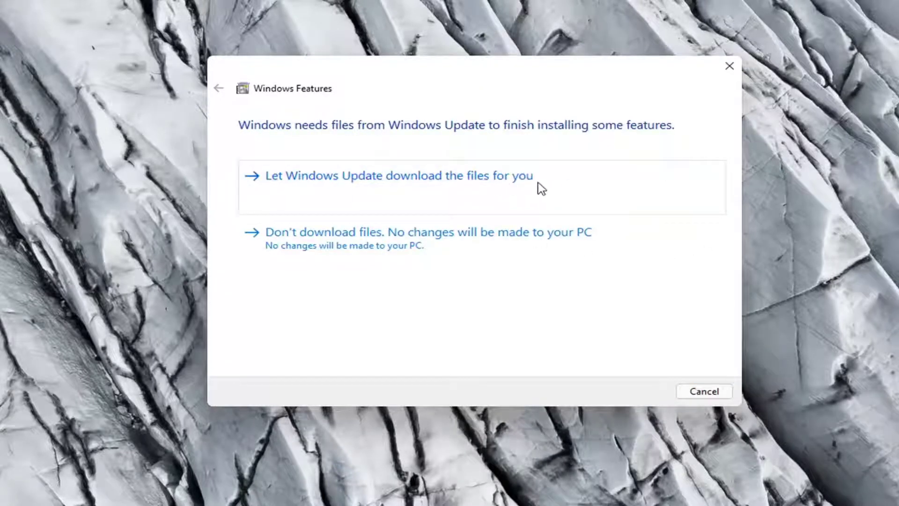
- Choose 'Let Windows Update download the files for you' to fetch the required files
left_click(503, 190)
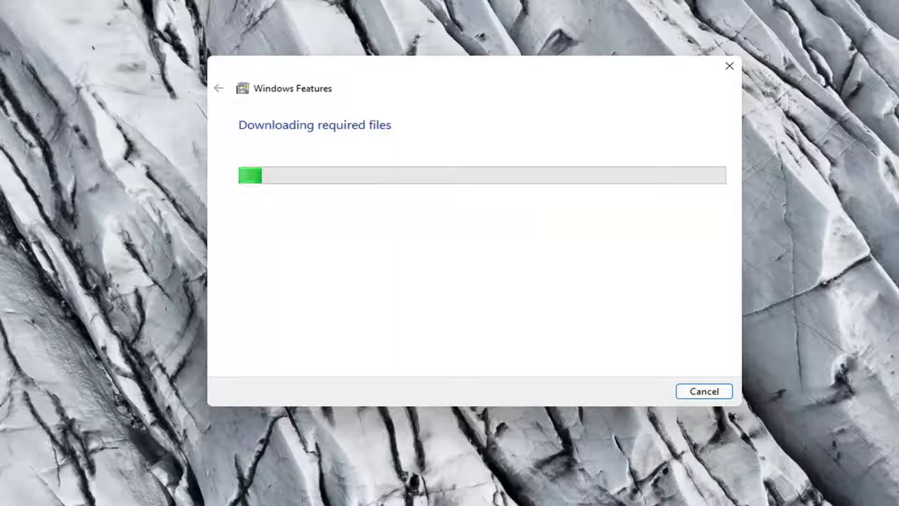